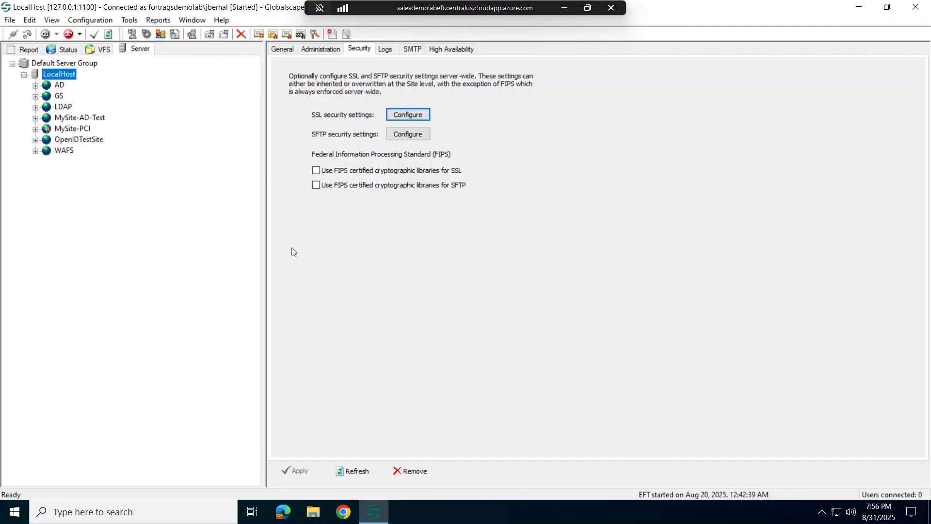
# Start a new site on LocalHost with default security settings, the label MySite-AD and all incoming IPv4 addresses as listening IPs
pyautogui.rightClick(61, 77)
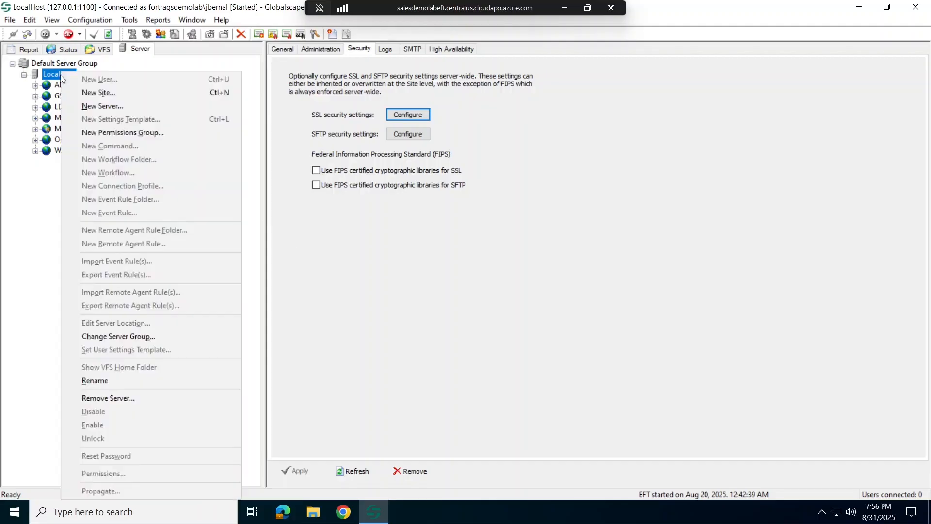
pyautogui.click(124, 92)
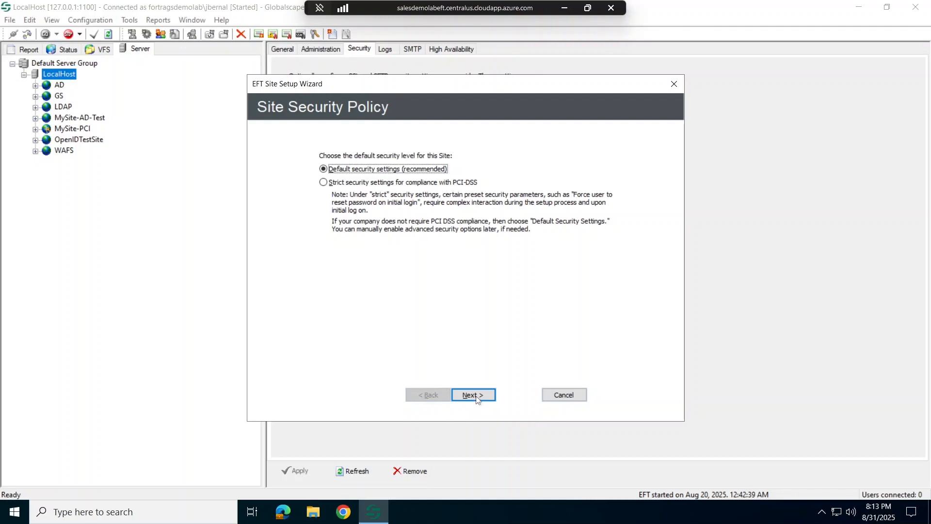
pyautogui.click(474, 395)
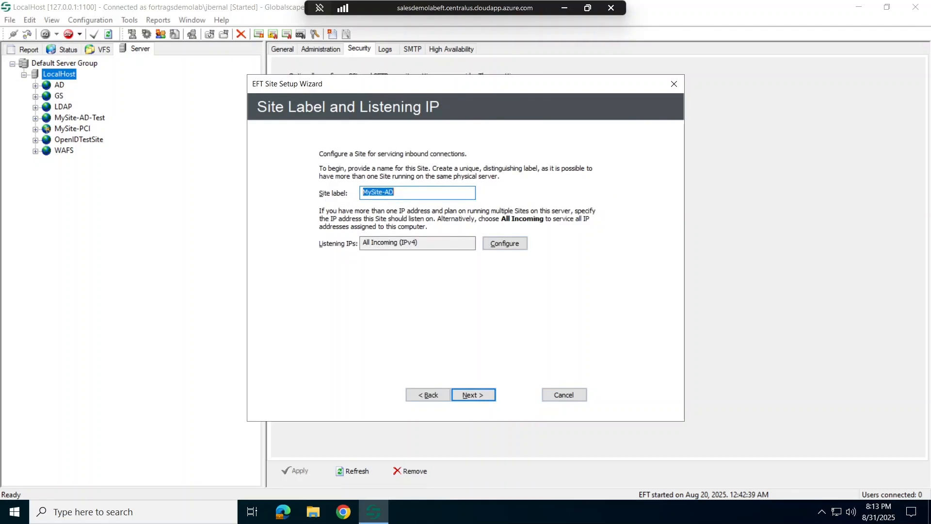
pyautogui.click(398, 193)
pyautogui.click(472, 395)
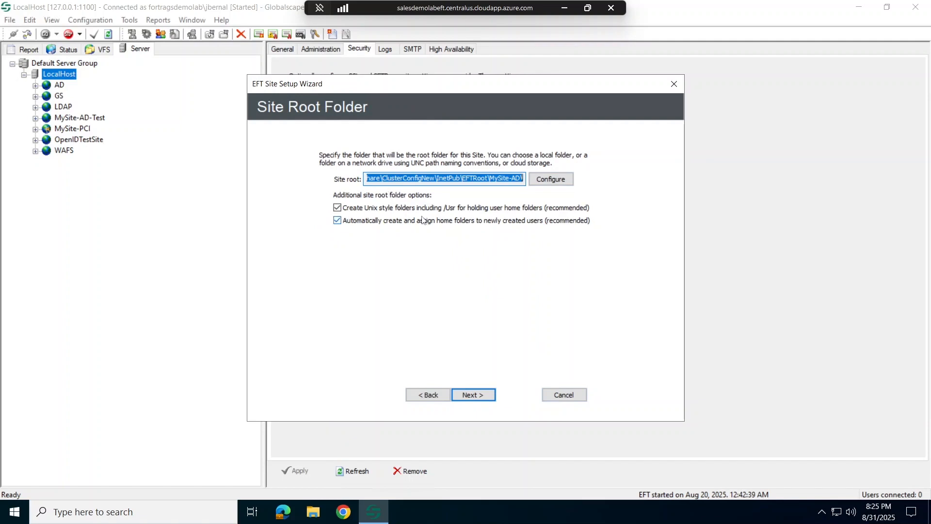
pyautogui.click(536, 183)
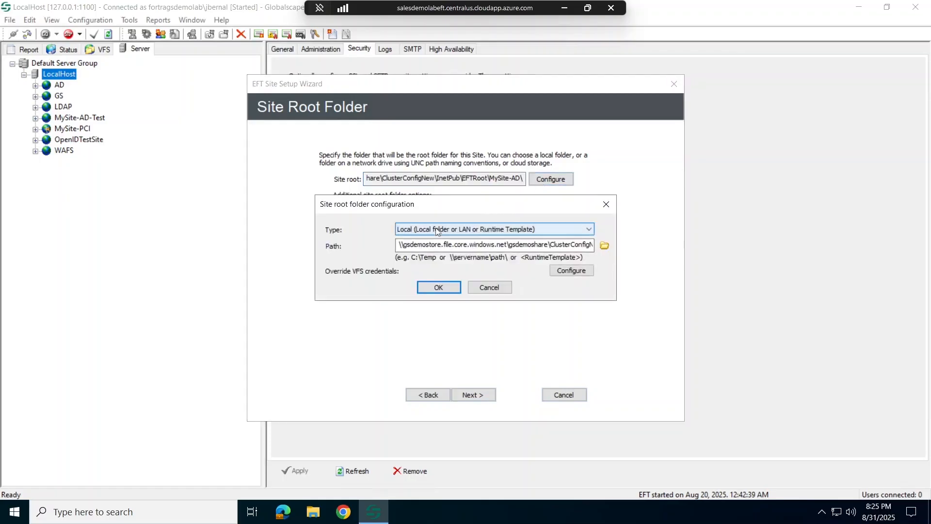
pyautogui.click(436, 229)
pyautogui.click(429, 250)
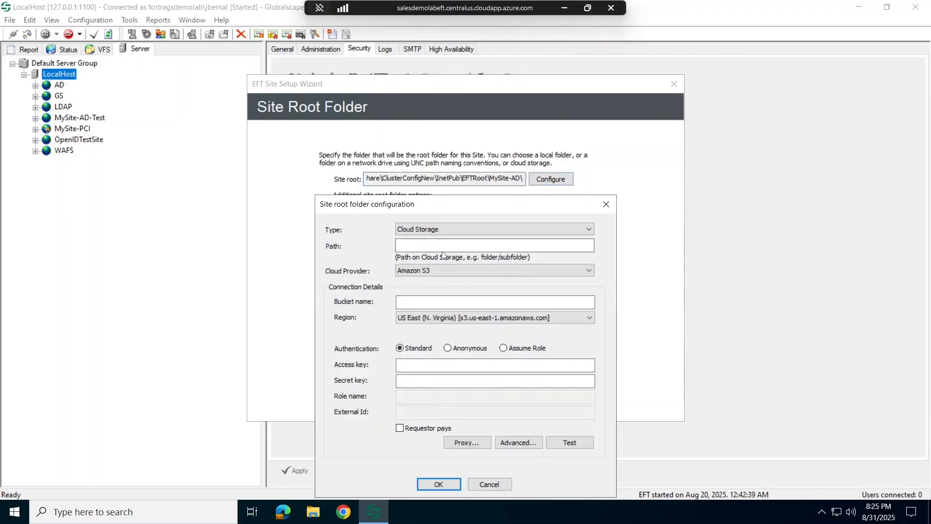
pyautogui.click(445, 271)
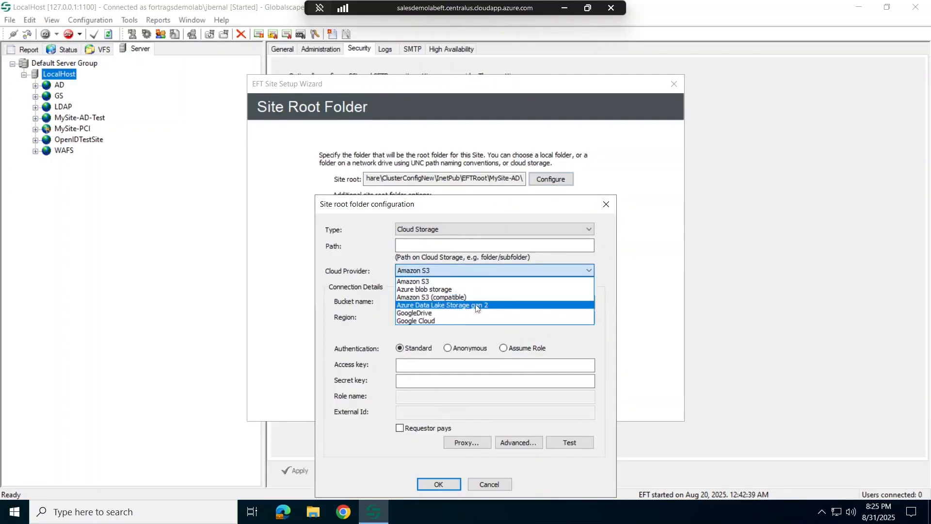
pyautogui.click(481, 487)
pyautogui.click(483, 486)
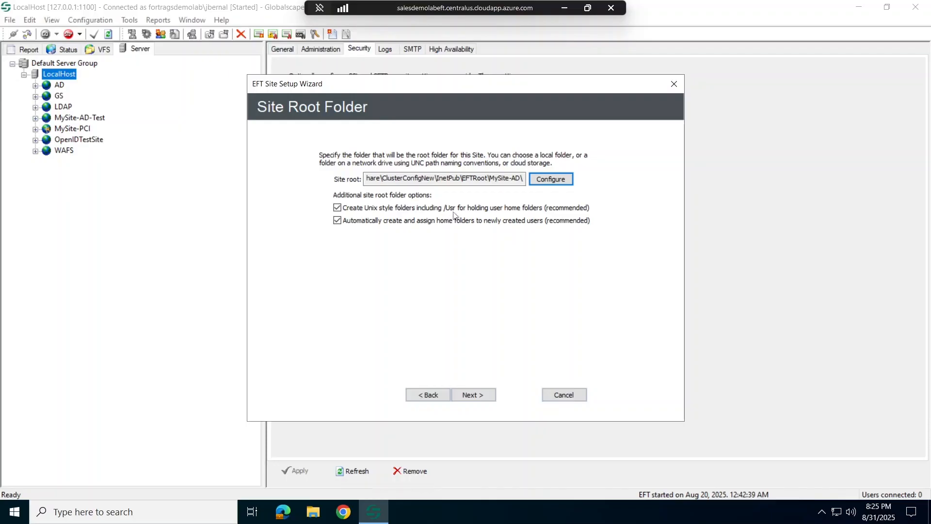
# Accept the site root folder page and set the authentication provider to Windows Active Directory Authentication
pyautogui.click(334, 209)
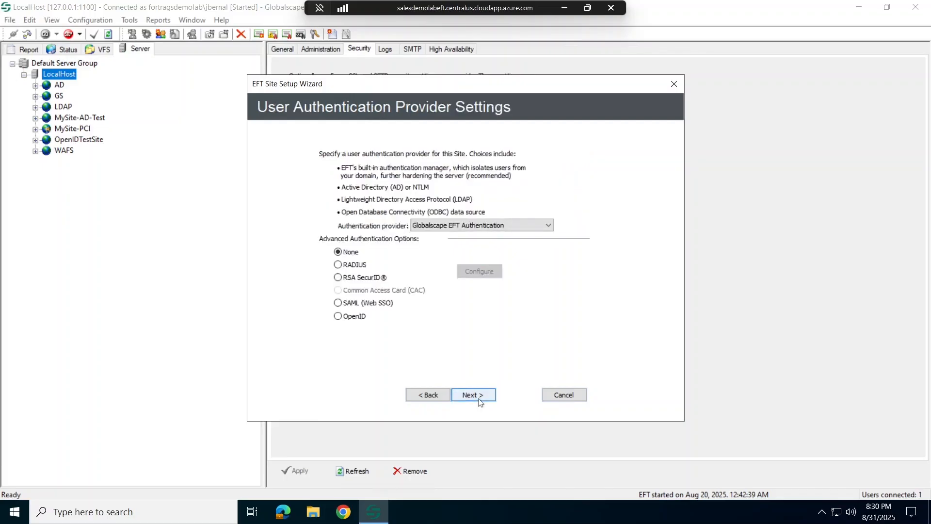
pyautogui.click(517, 229)
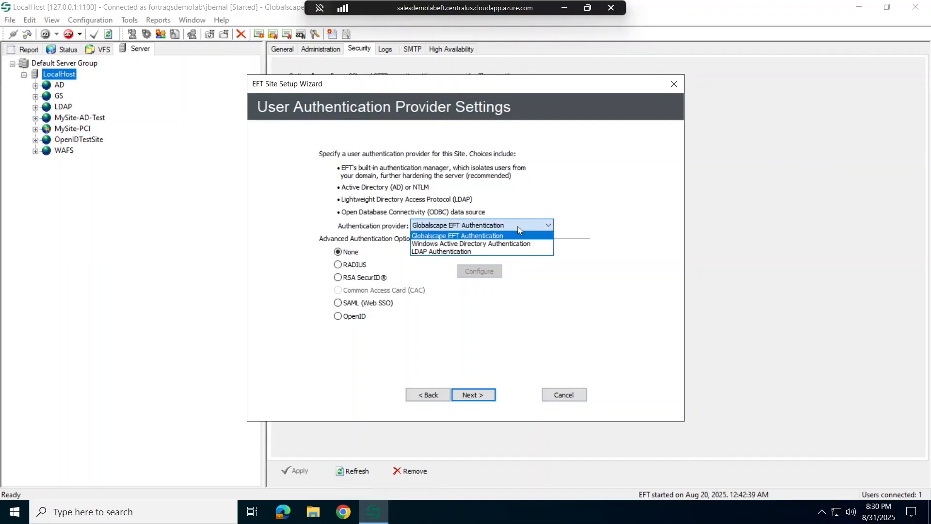
pyautogui.click(484, 245)
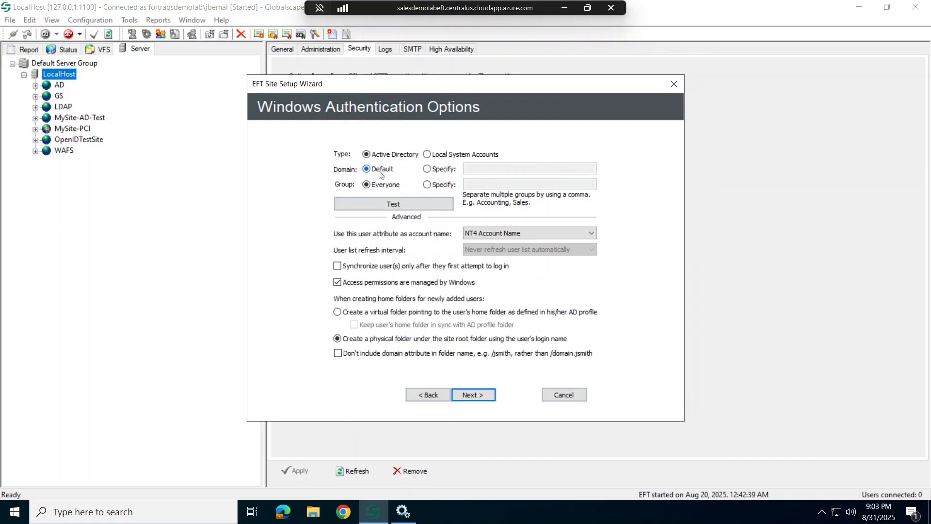
# Check the log-on account of the EFT Server service in Windows Services, and return to the site setup wizard
pyautogui.click(407, 514)
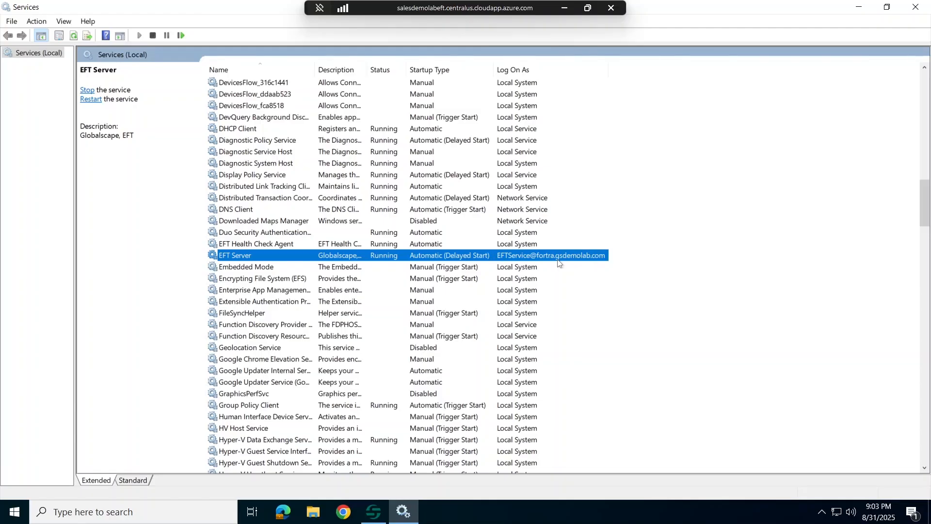
pyautogui.click(375, 512)
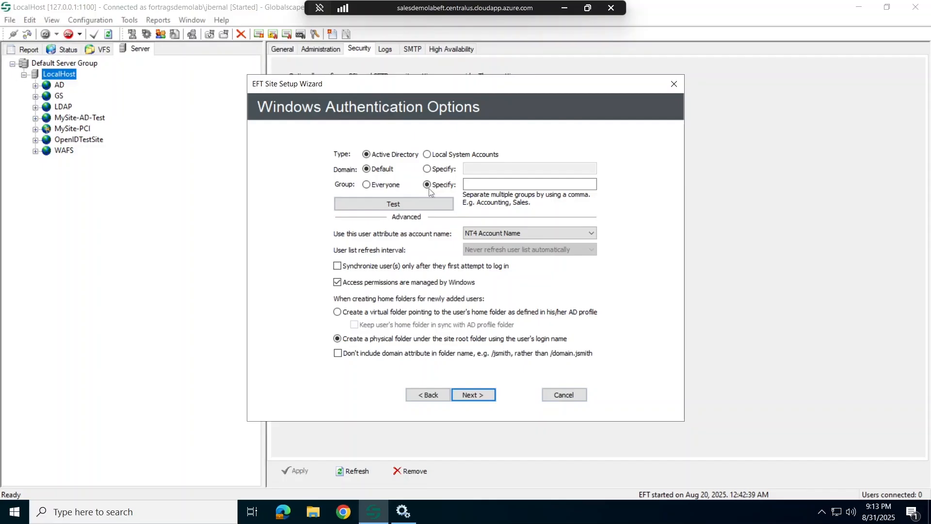
# Test the Active Directory user lookup with the default domain and the group set to Everyone, and close the results
pyautogui.click(477, 185)
pyautogui.click(366, 185)
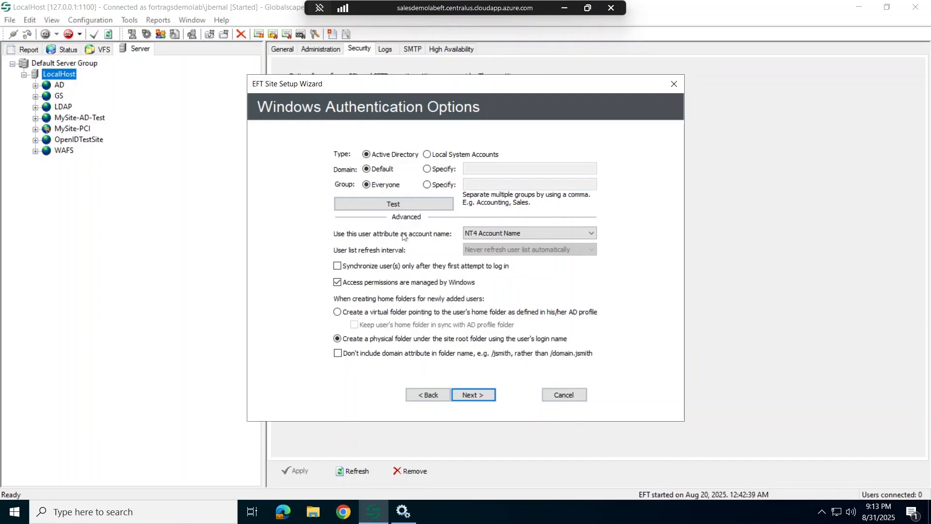
pyautogui.click(423, 208)
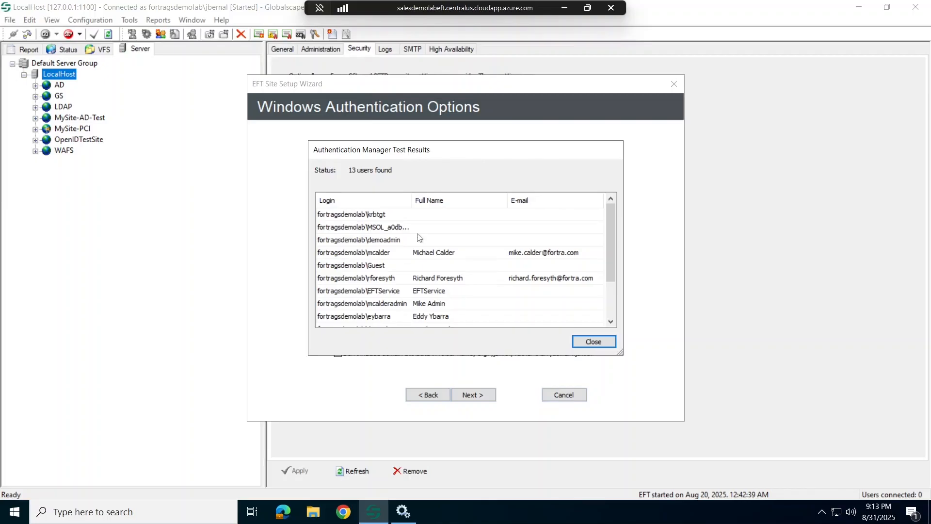
pyautogui.click(594, 342)
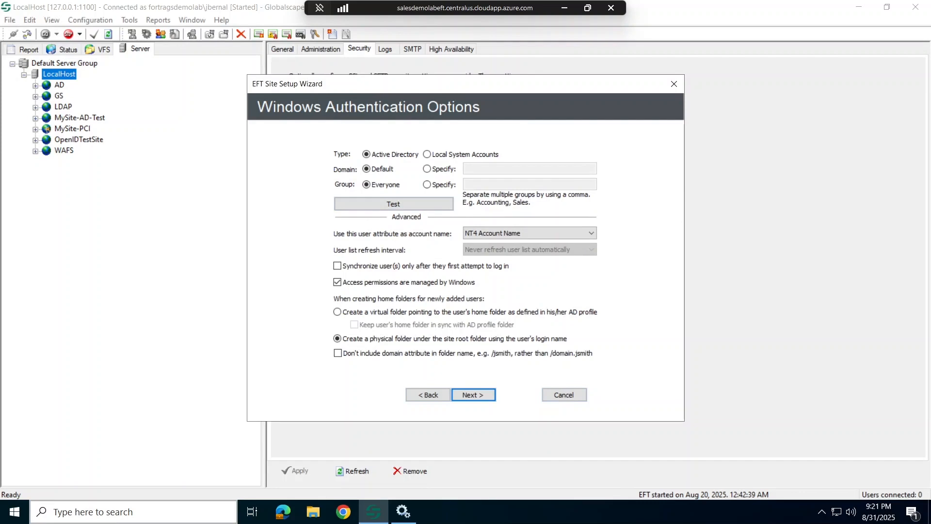
pyautogui.click(552, 233)
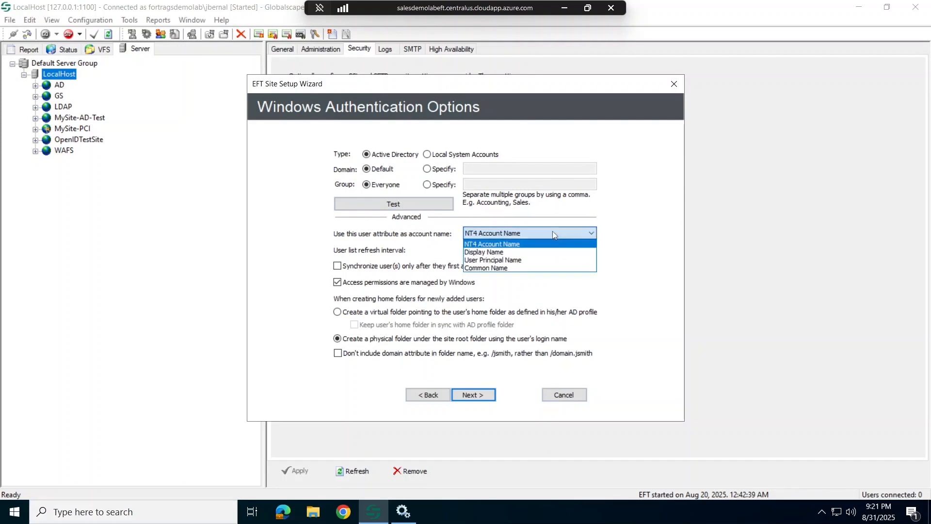
pyautogui.click(530, 268)
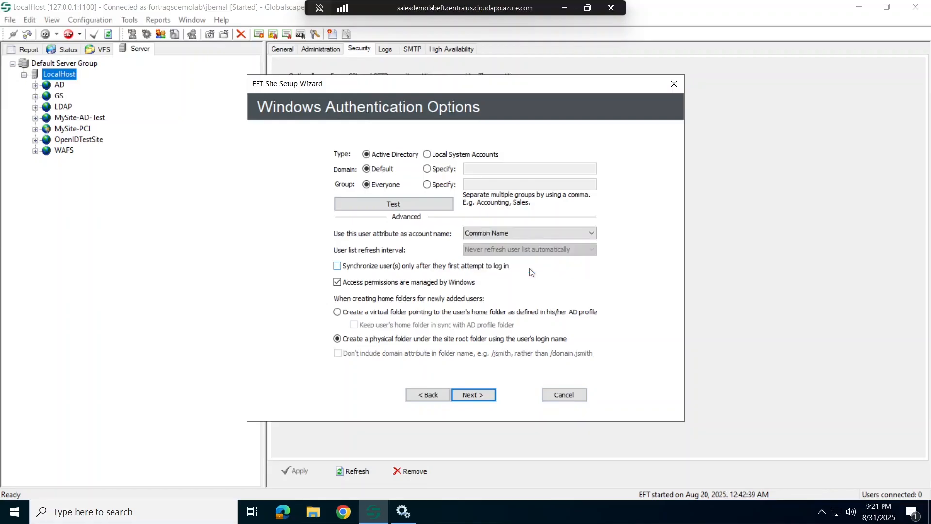
pyautogui.click(528, 231)
pyautogui.click(522, 244)
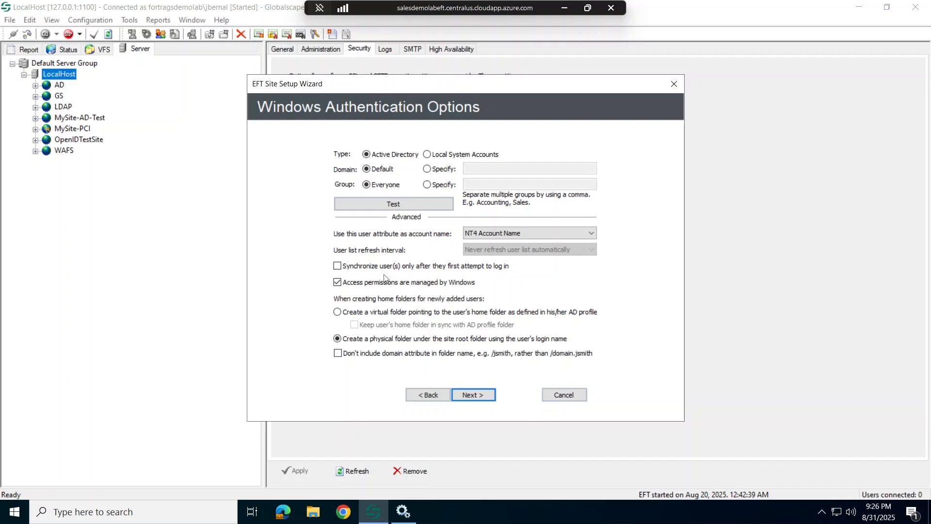
pyautogui.click(337, 266)
pyautogui.click(338, 267)
# Continue without DMZ Gateway, and set the SFTP port to 2230 and the HTTPS port to 30443
pyautogui.click(474, 394)
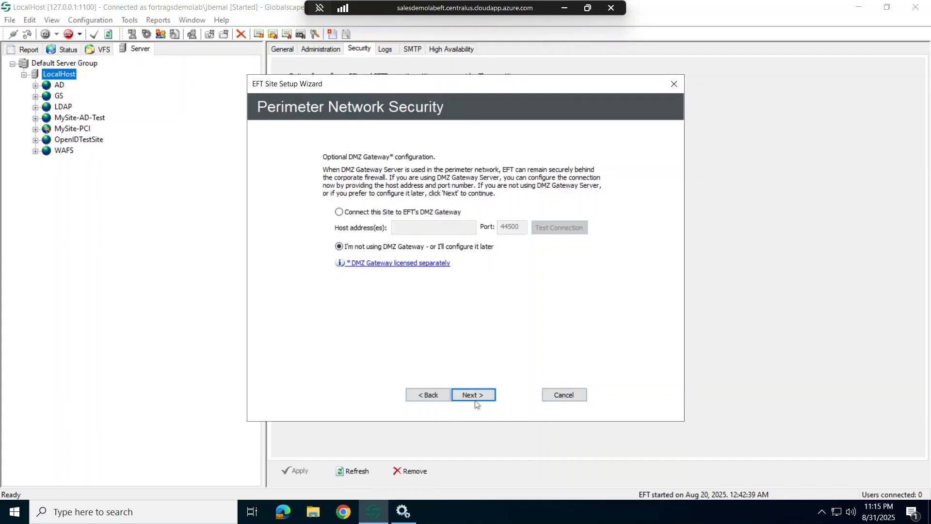
pyautogui.click(476, 398)
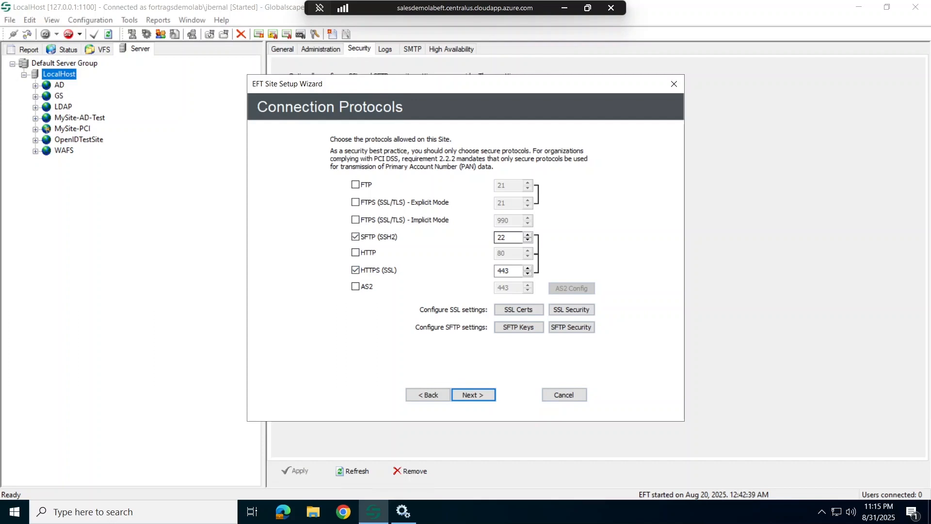
pyautogui.click(508, 237)
pyautogui.write('30')
pyautogui.click(512, 271)
pyautogui.write('30')
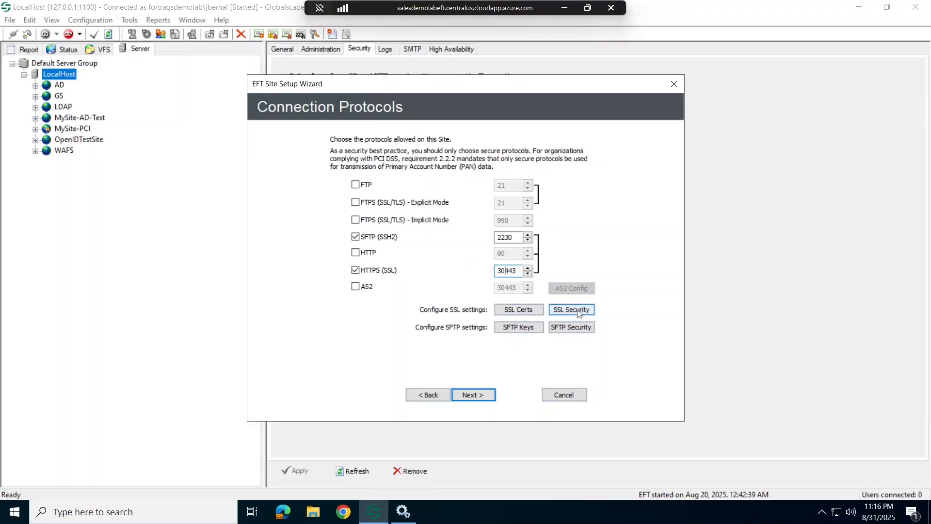
# Begin a new SSL certificate named MySite-AD Certificate, entering and confirming its passphrase and choosing a key length of 4096 bits
pyautogui.click(530, 311)
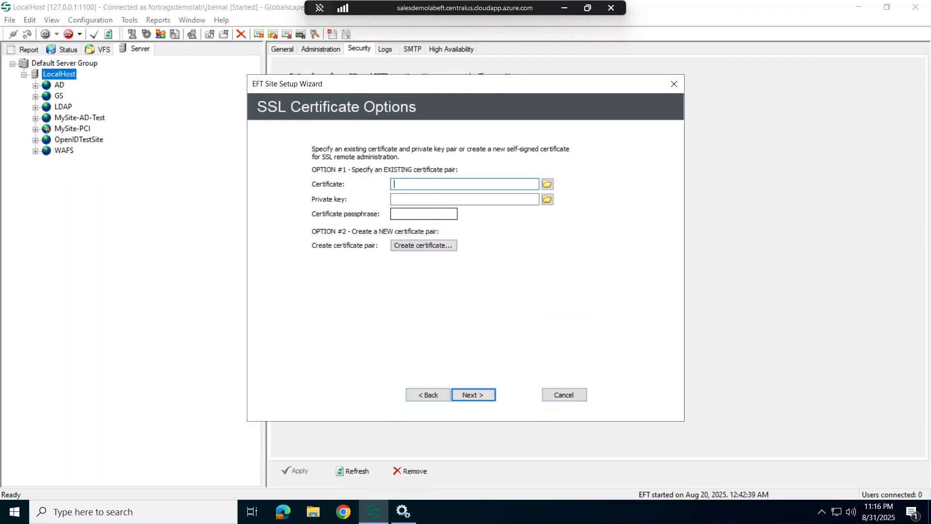
pyautogui.click(423, 245)
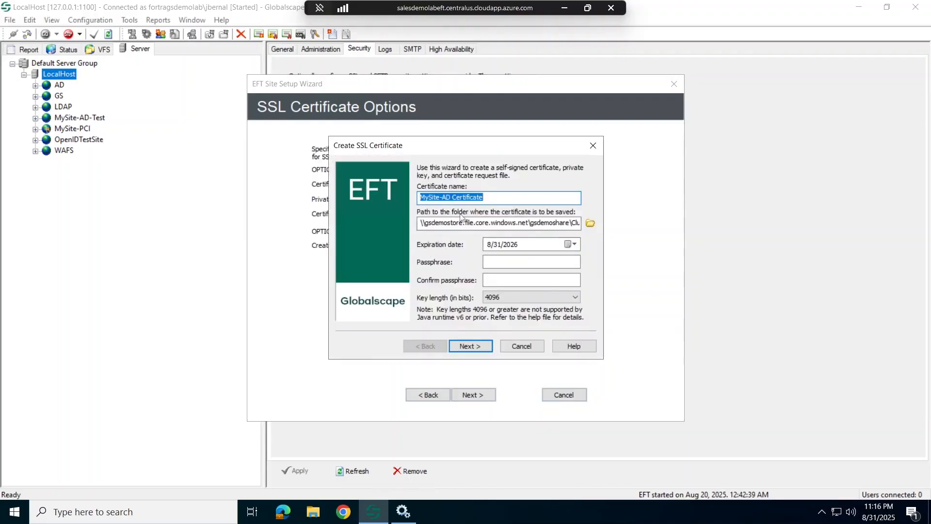
pyautogui.press('End')
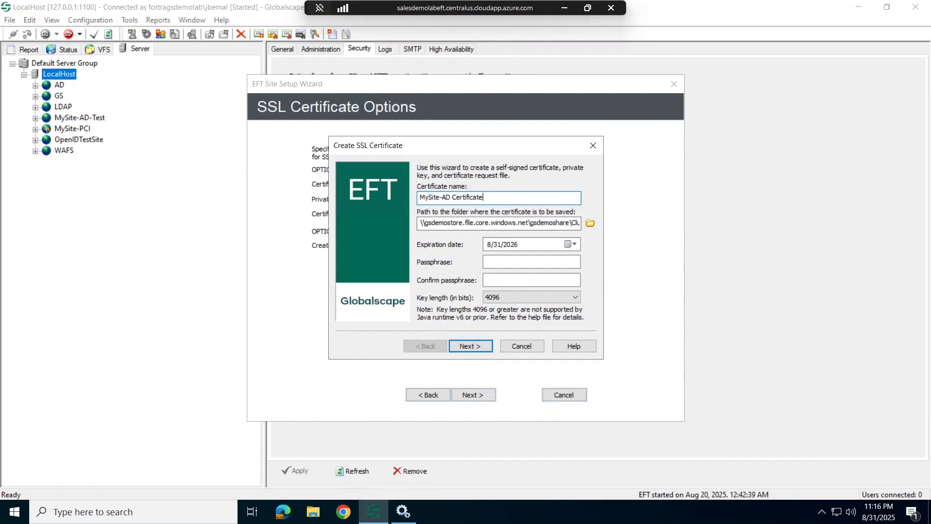
pyautogui.press('Tab')
pyautogui.press('Tab')
pyautogui.press('Tab')
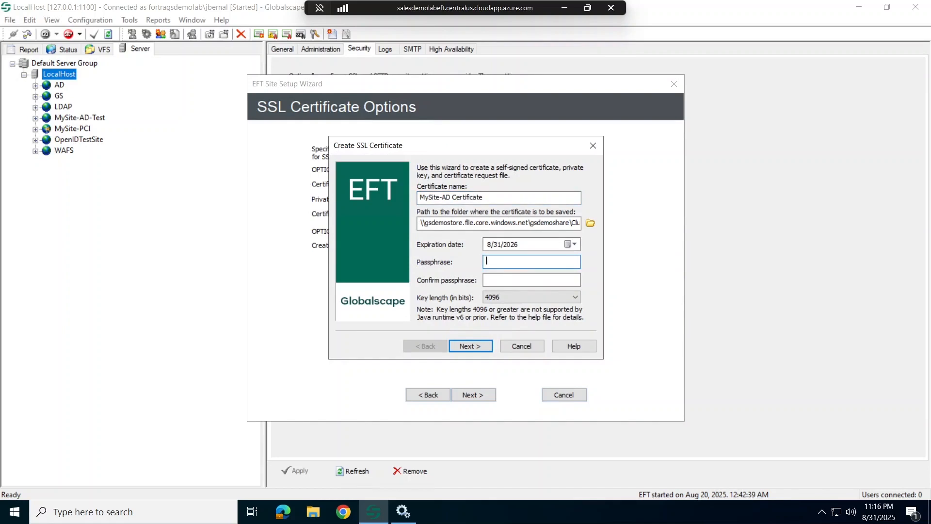
pyautogui.write('********')
pyautogui.press('Tab')
pyautogui.write('********')
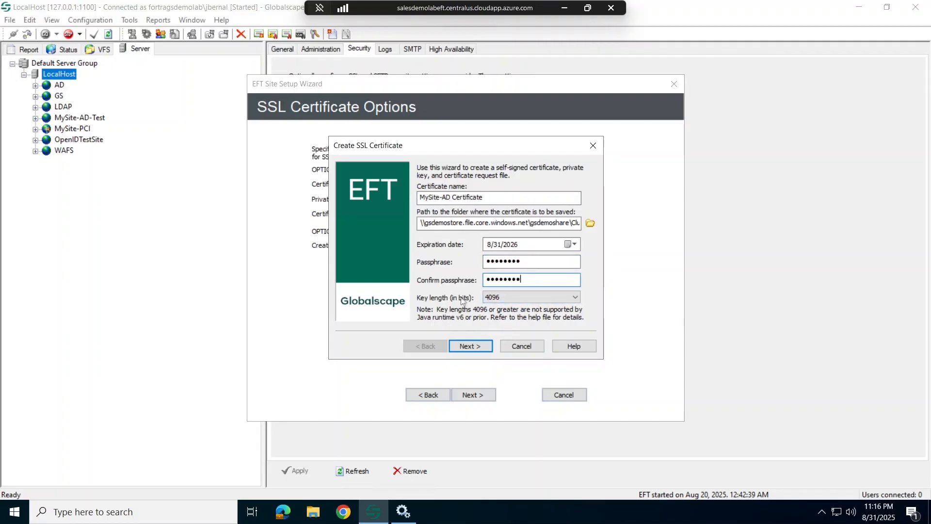
pyautogui.click(531, 297)
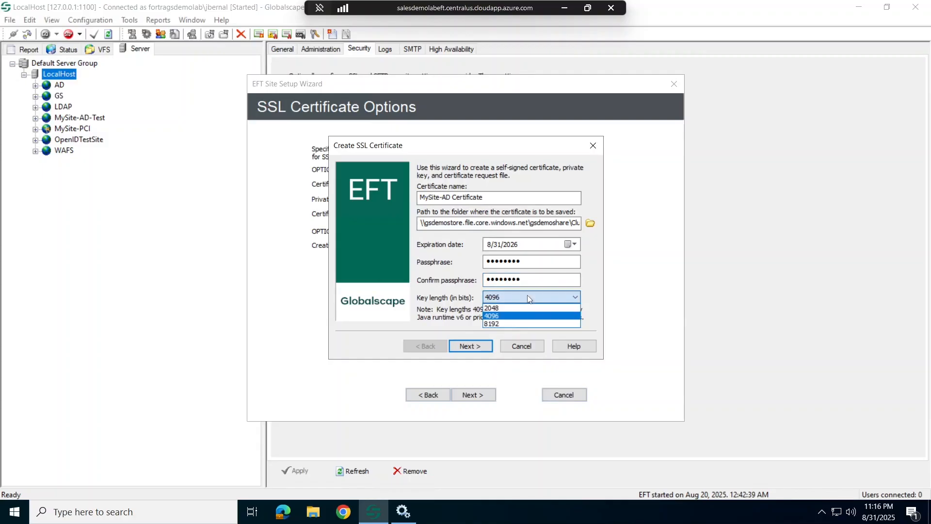
pyautogui.click(509, 320)
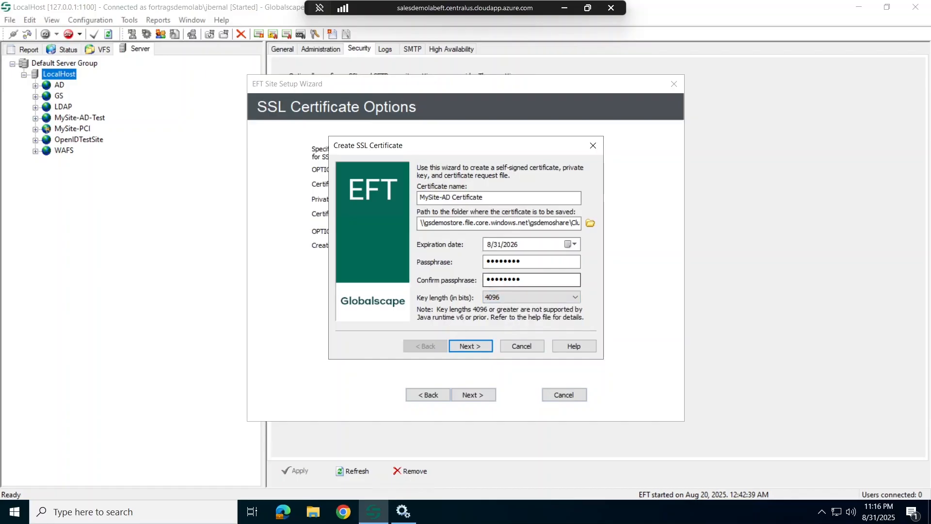
pyautogui.click(478, 350)
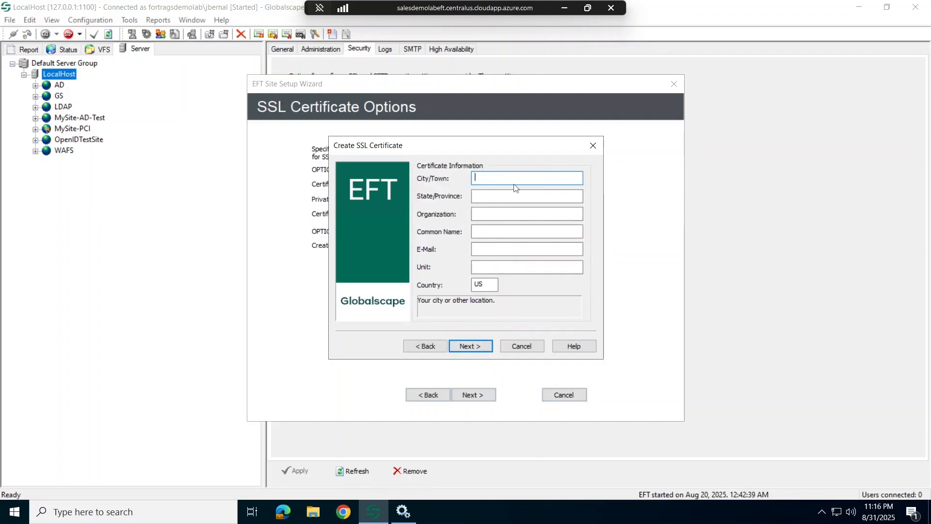
# Enter "a" as the certificate's city, state, organization, common name and unit, fill in the e-mail address, and continue
pyautogui.write('a')
pyautogui.press('Tab')
pyautogui.write('a')
pyautogui.press('Tab')
pyautogui.write('a')
pyautogui.press('Tab')
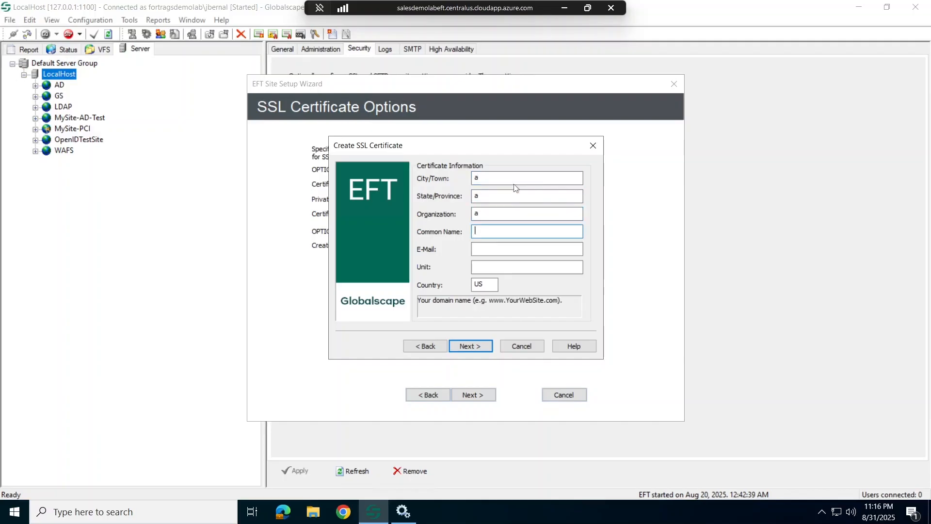
pyautogui.write('a')
pyautogui.press('Tab')
pyautogui.write('a@')
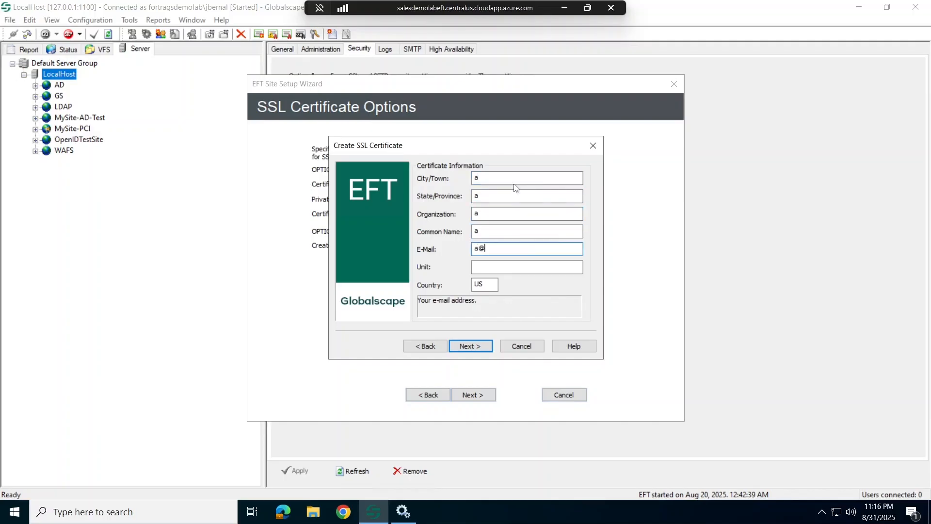
pyautogui.write('.com')
pyautogui.press('Tab')
pyautogui.write('a')
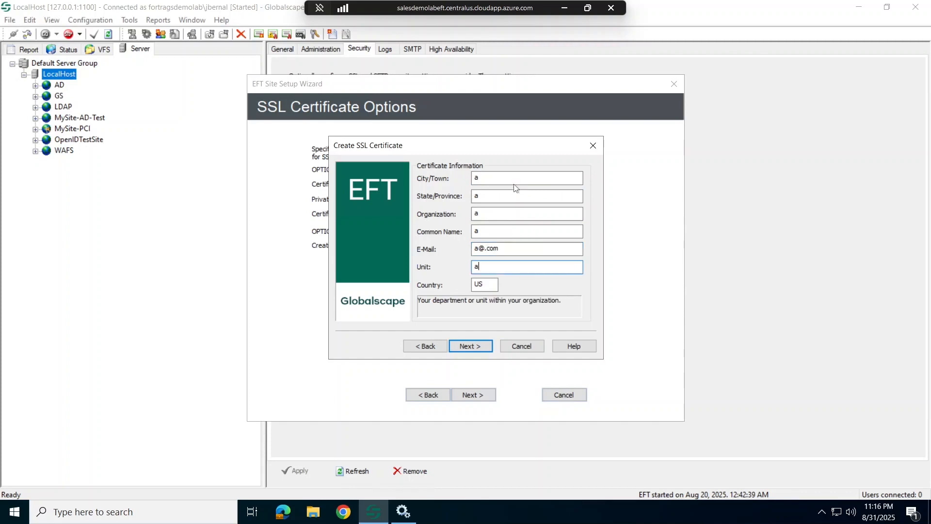
pyautogui.click(473, 347)
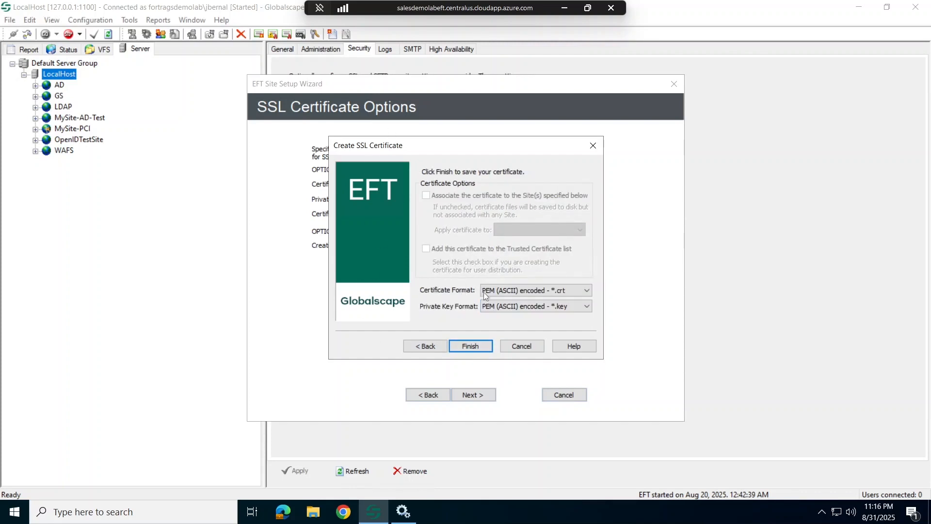
# Keep PEM (ASCII) as the certificate and private key formats, generate the certificate files, and accept the pair for the site
pyautogui.click(551, 290)
pyautogui.click(546, 297)
pyautogui.click(548, 306)
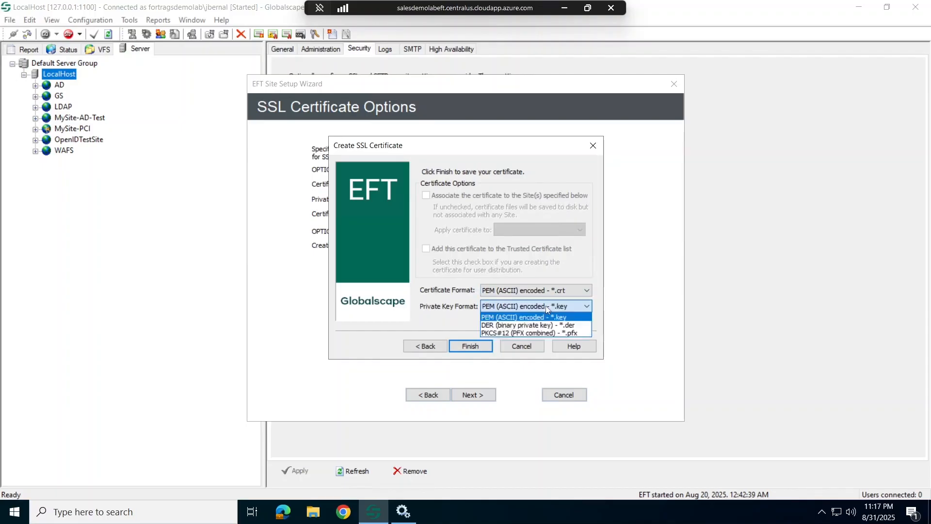
pyautogui.click(519, 208)
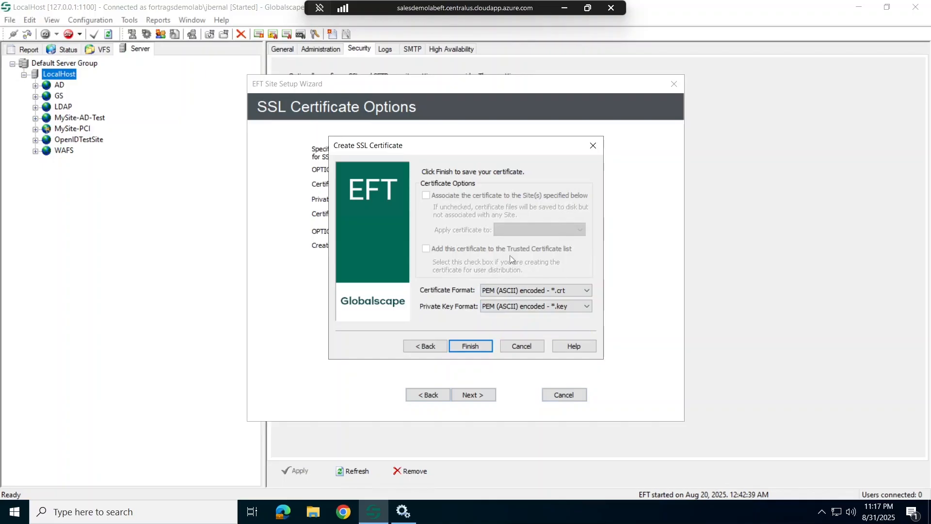
pyautogui.click(469, 347)
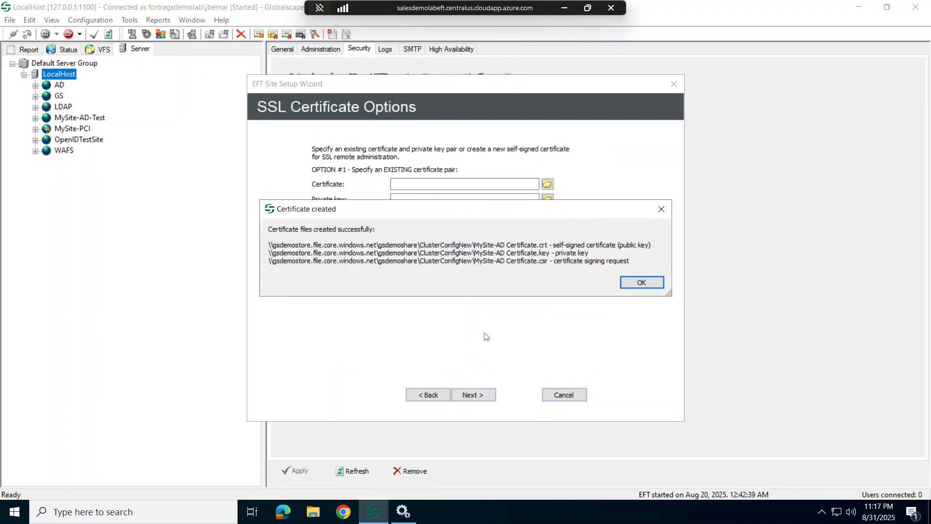
pyautogui.click(649, 285)
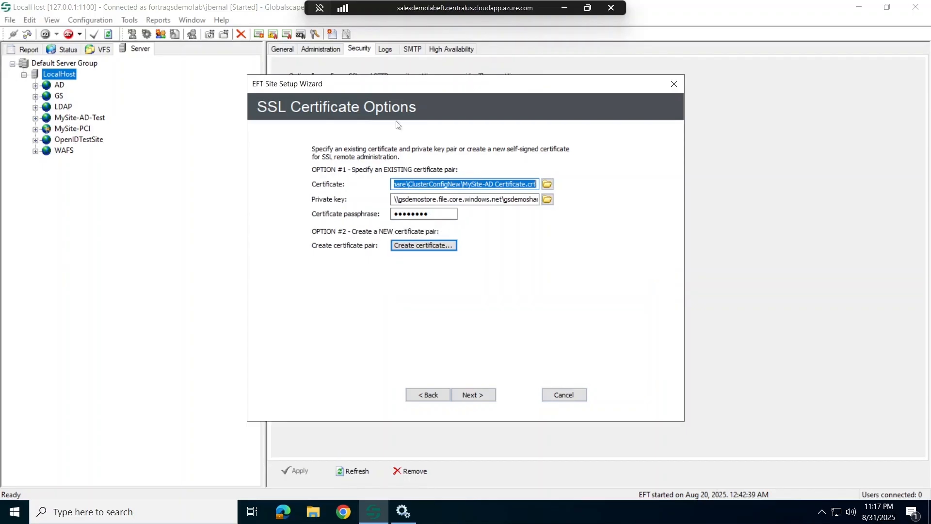
pyautogui.click(472, 395)
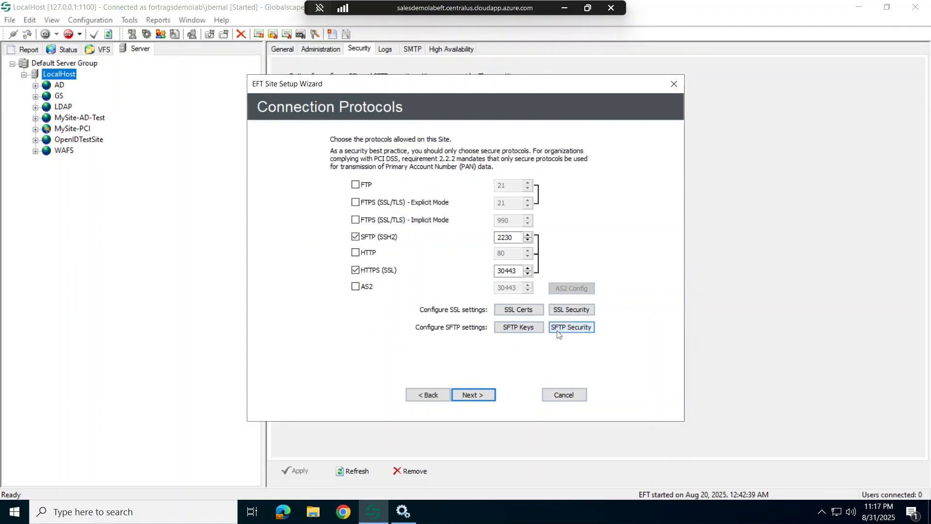
# Begin a new SFTP key pair named MySite-AD Key, with type RSA (most compatible) and length 4096
pyautogui.click(522, 324)
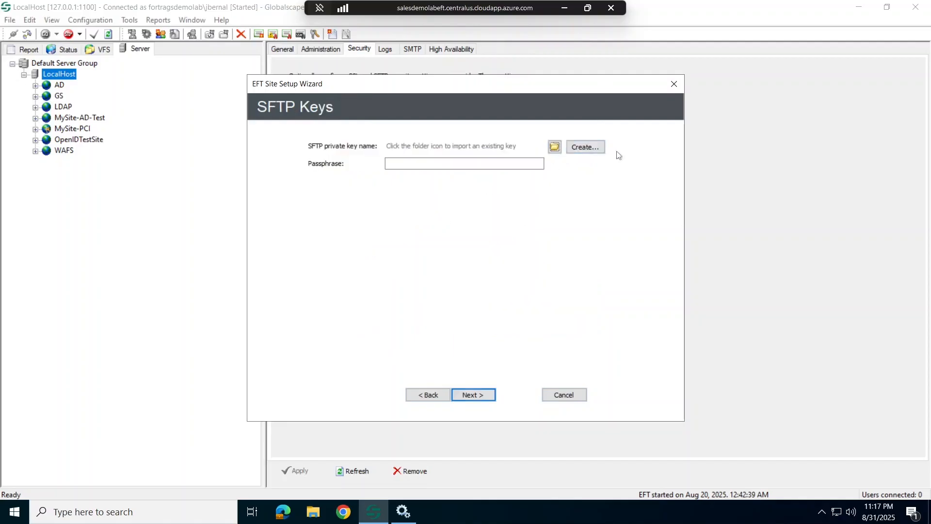
pyautogui.click(586, 148)
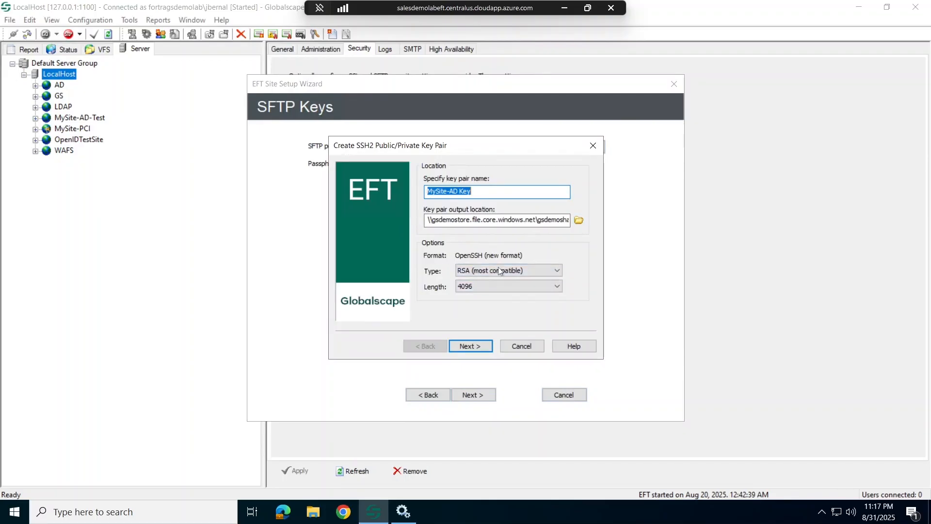
pyautogui.click(510, 272)
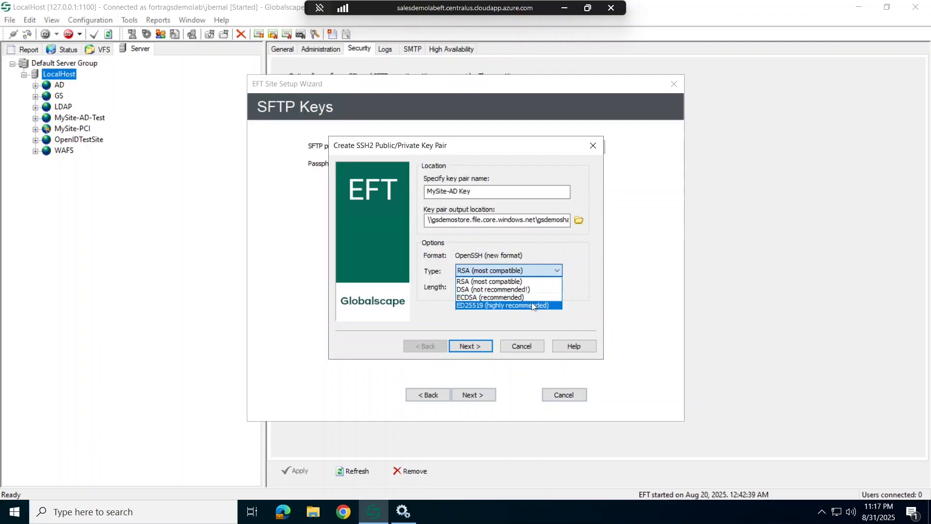
pyautogui.click(499, 281)
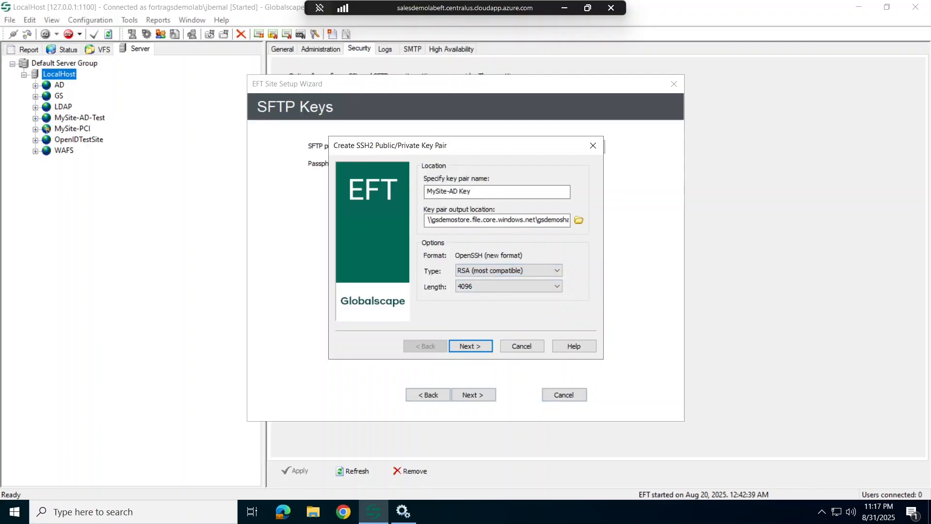
pyautogui.click(491, 286)
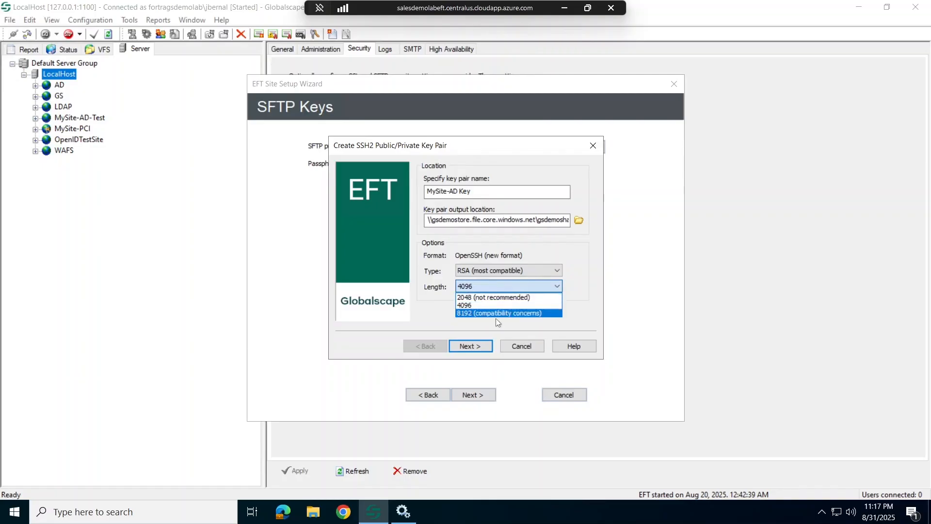
pyautogui.click(502, 304)
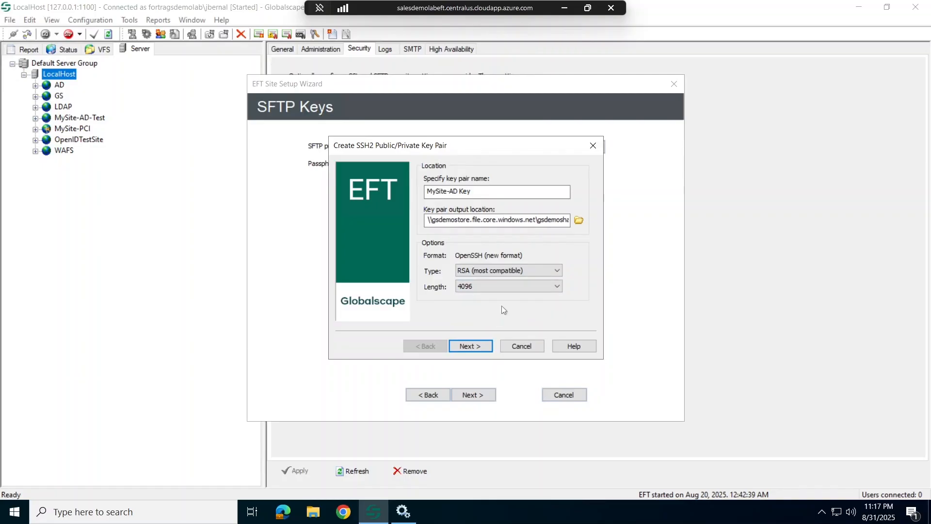
pyautogui.click(473, 347)
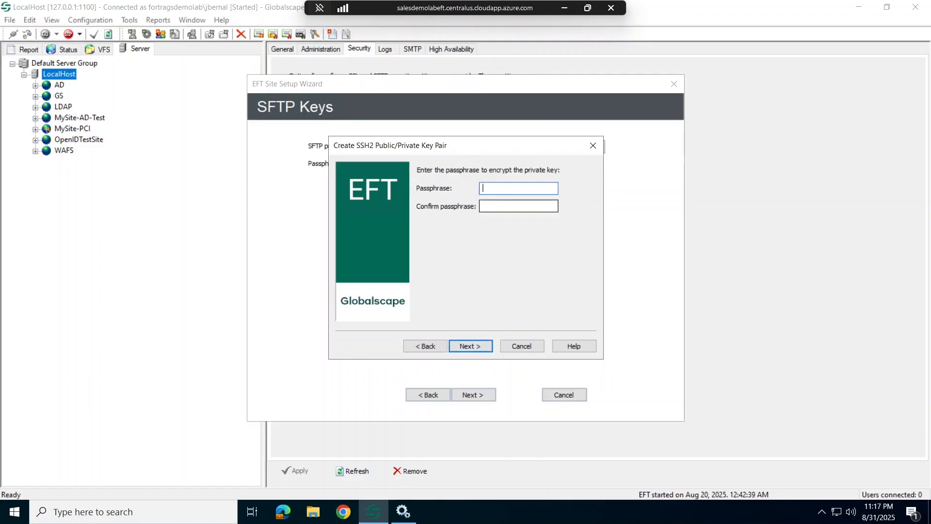
# Enter and confirm the private key's passphrase, and generate the key pair as the host key for MySite-AD
pyautogui.write('********')
pyautogui.click(533, 206)
pyautogui.write('********')
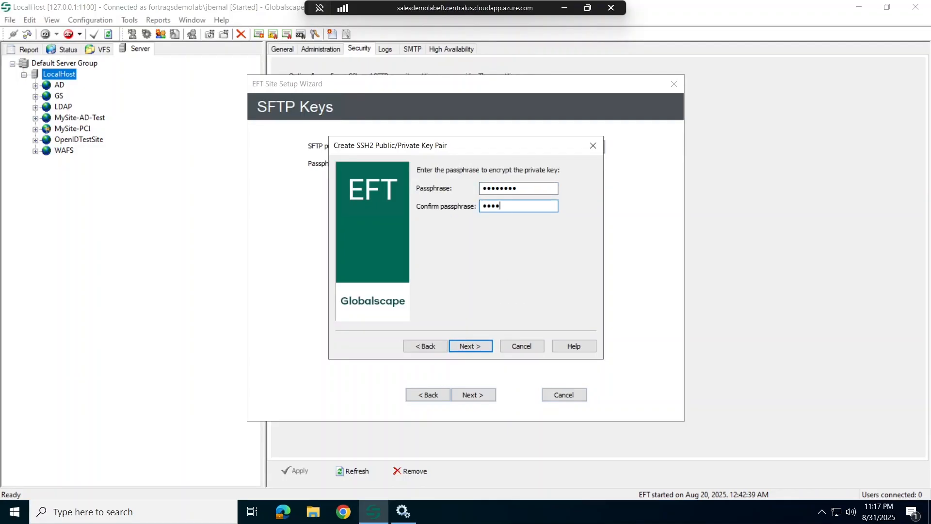
pyautogui.click(472, 344)
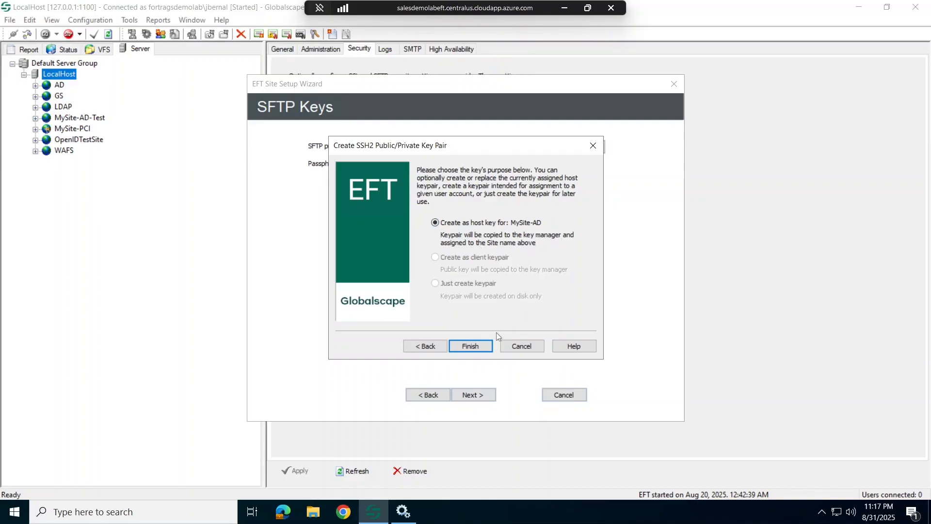
pyautogui.click(473, 348)
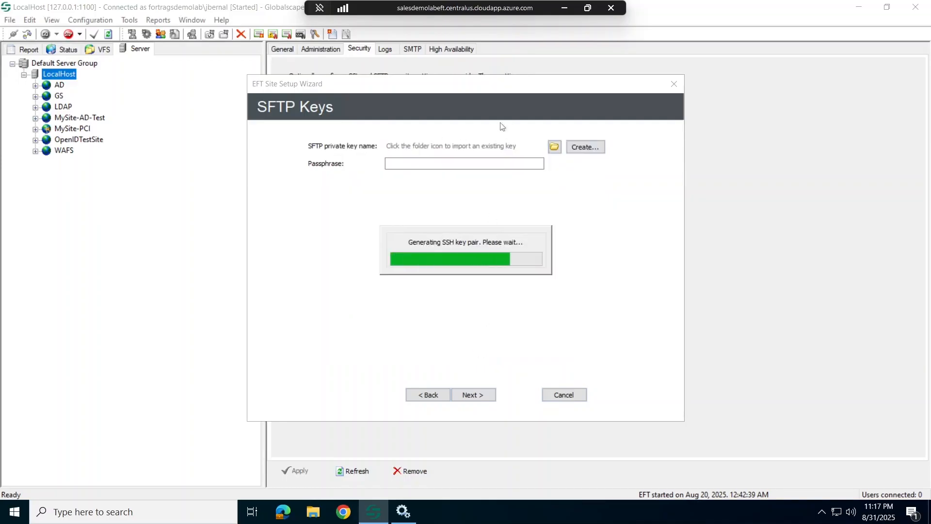
# Accept the SFTP key and the connection protocols, and finish the site setup
pyautogui.click(479, 396)
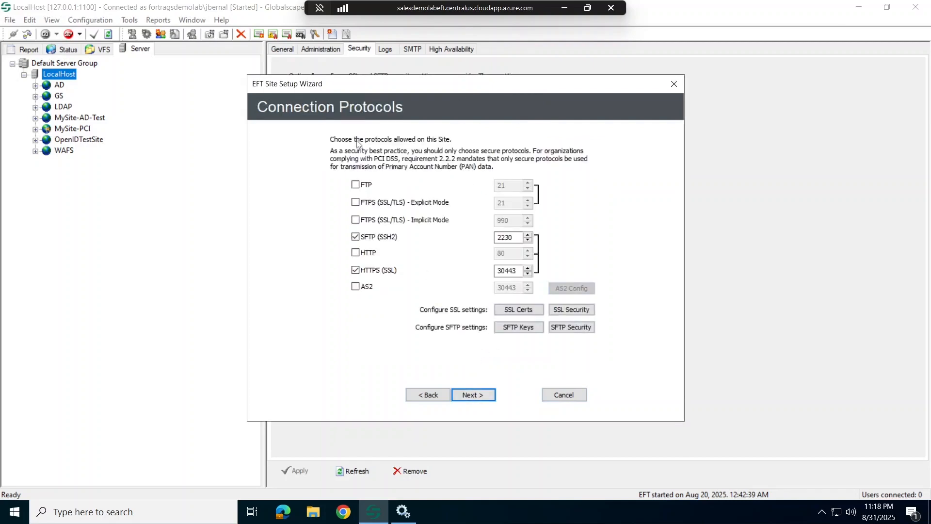
pyautogui.click(474, 397)
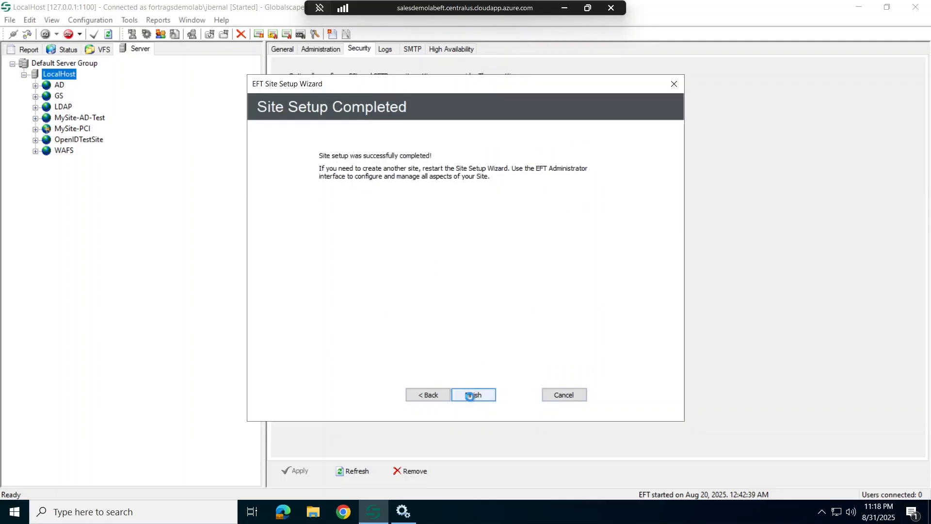
pyautogui.click(472, 395)
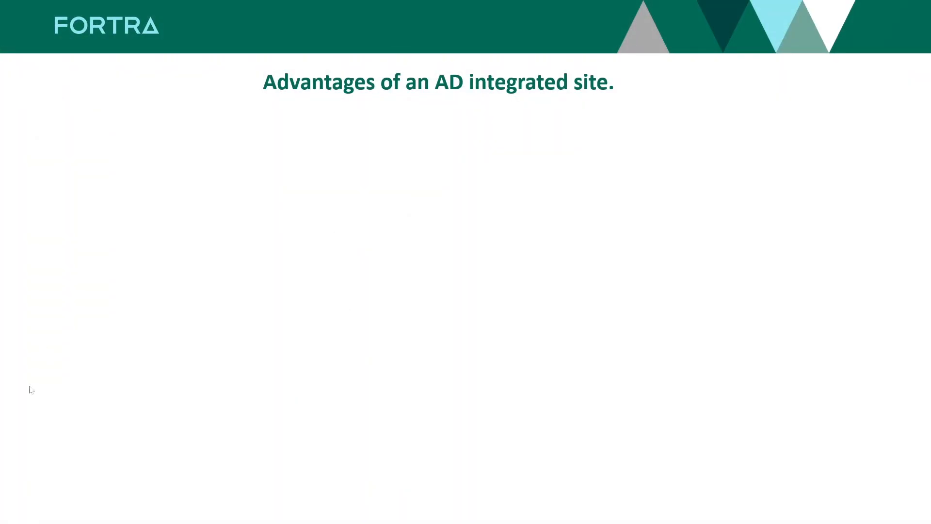
pyautogui.click(314, 363)
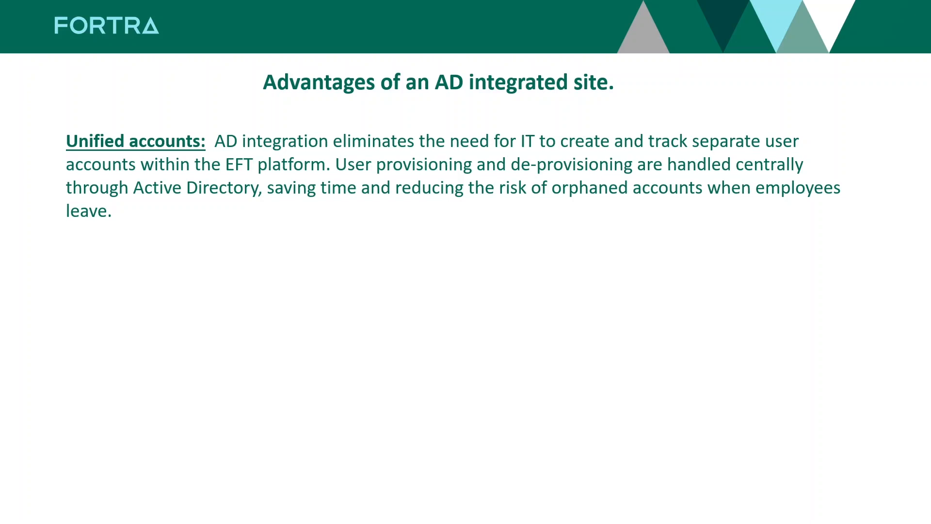
pyautogui.click(187, 343)
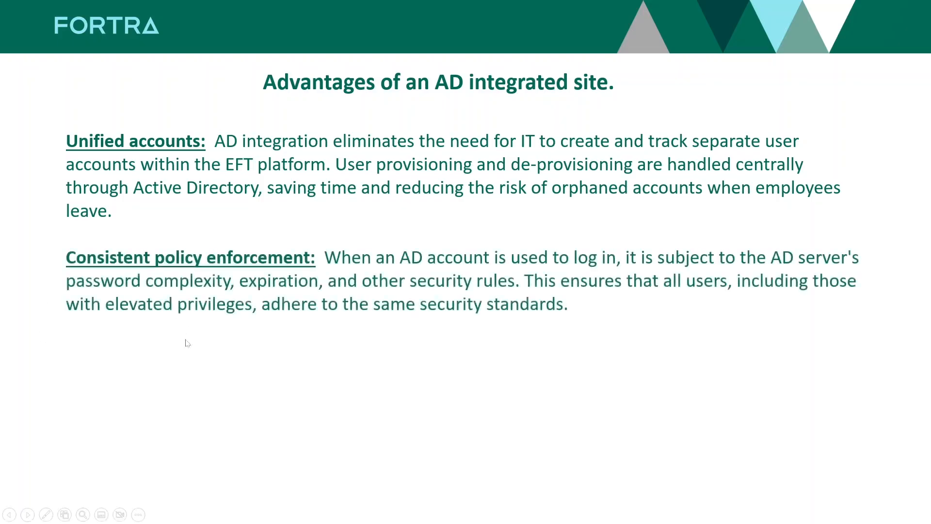